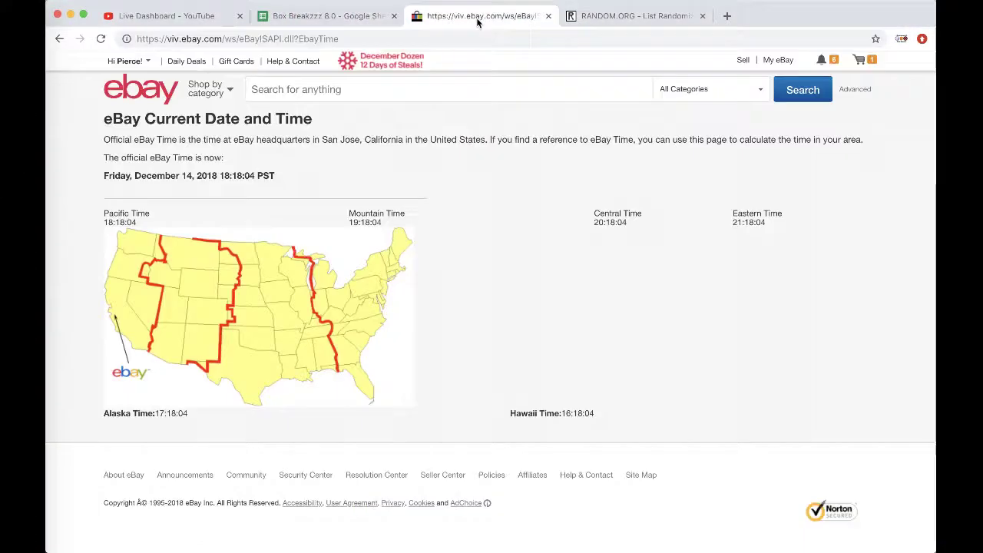
- Reload the eBay Current Date and Time page to show official eBay time, 18:18:38 PST
click(100, 39)
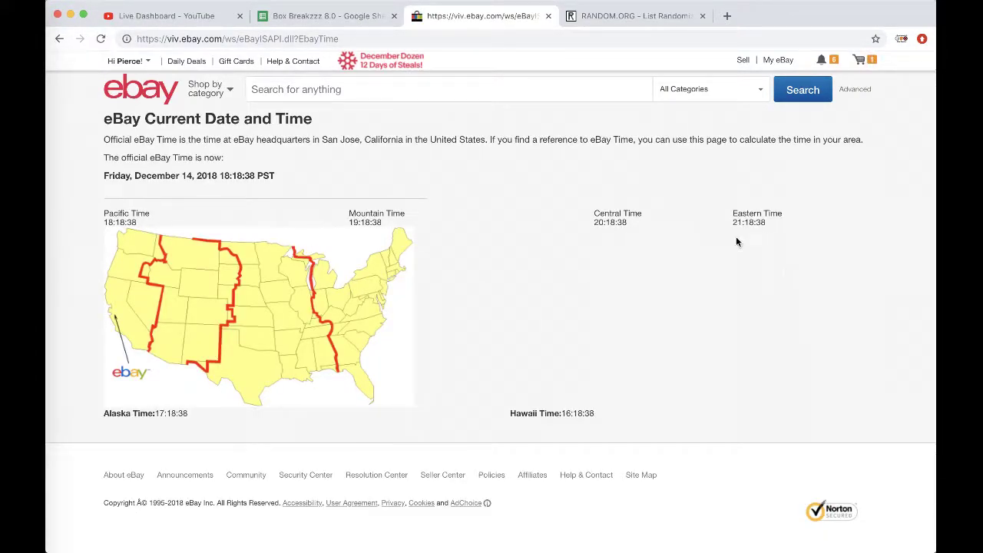
- Copy the buyer names in column C of the Box Breakzzz '#1458 Proline' sheet
click(330, 16)
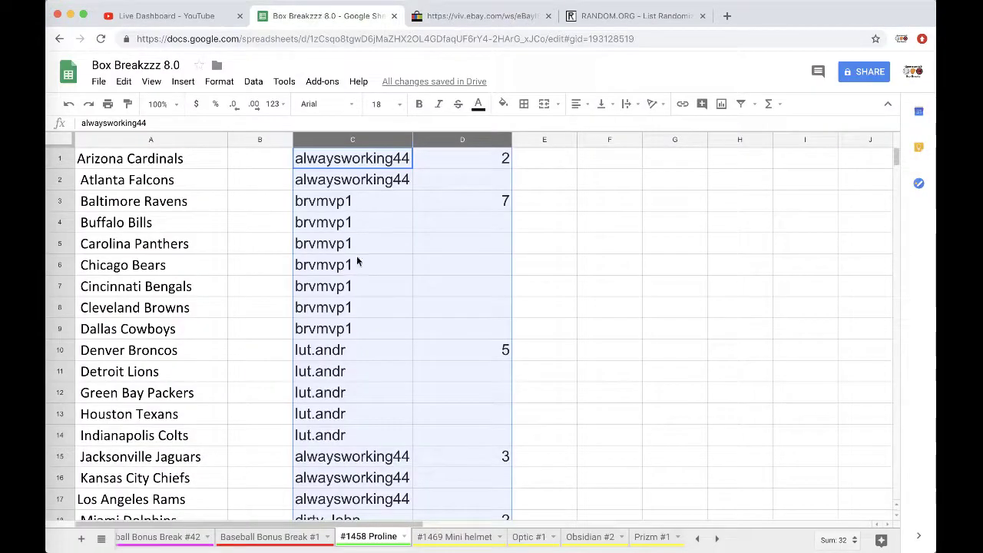
click(356, 263)
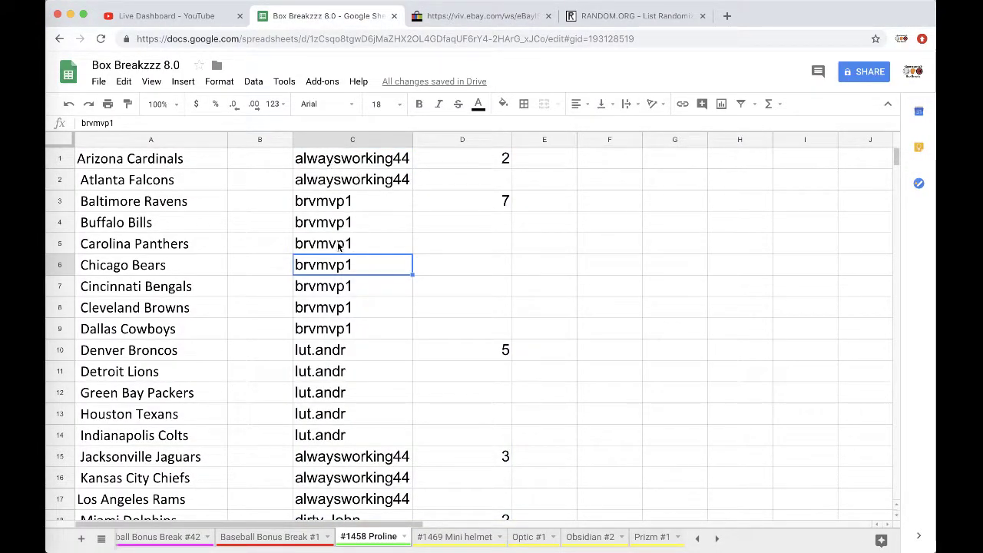
scroll(337, 246, down, 5)
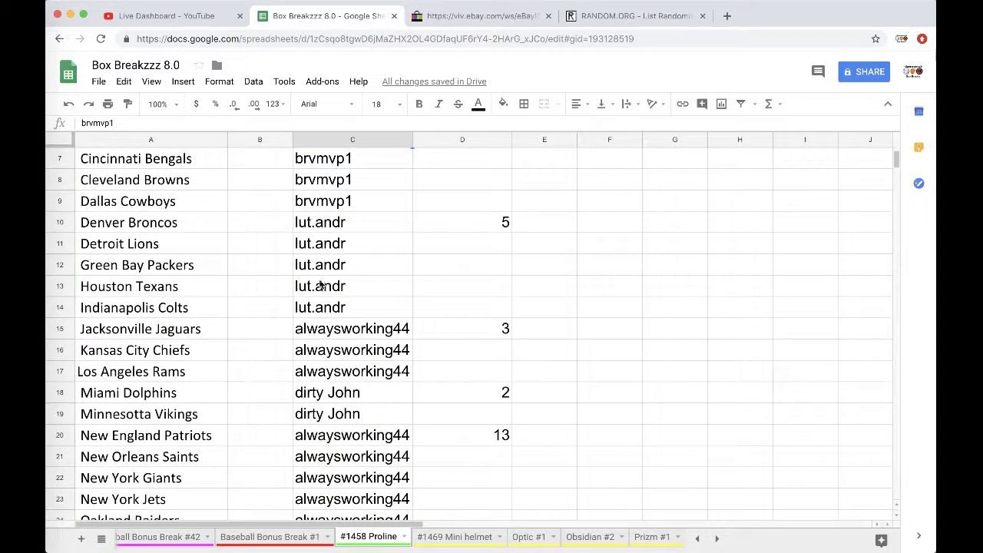
scroll(331, 299, down, 5)
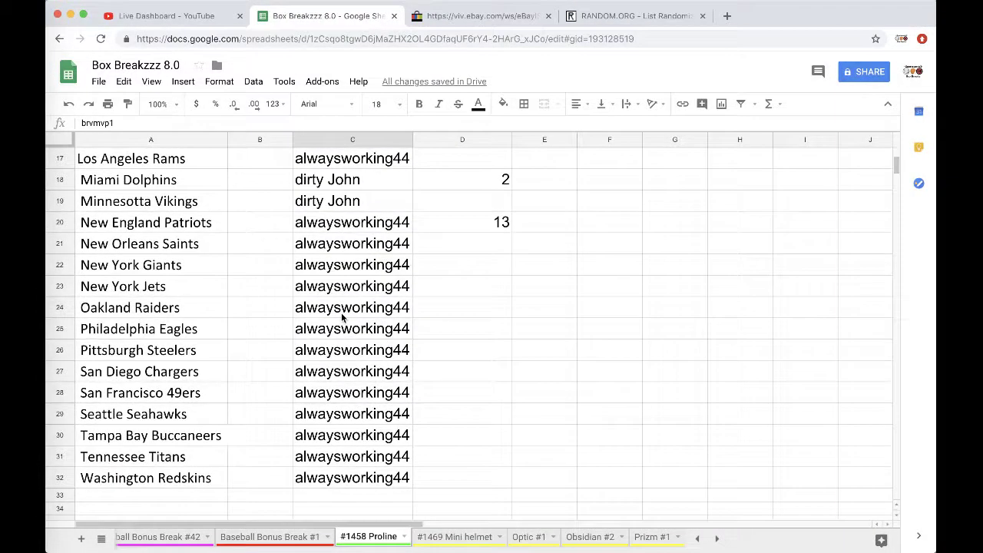
click(334, 136)
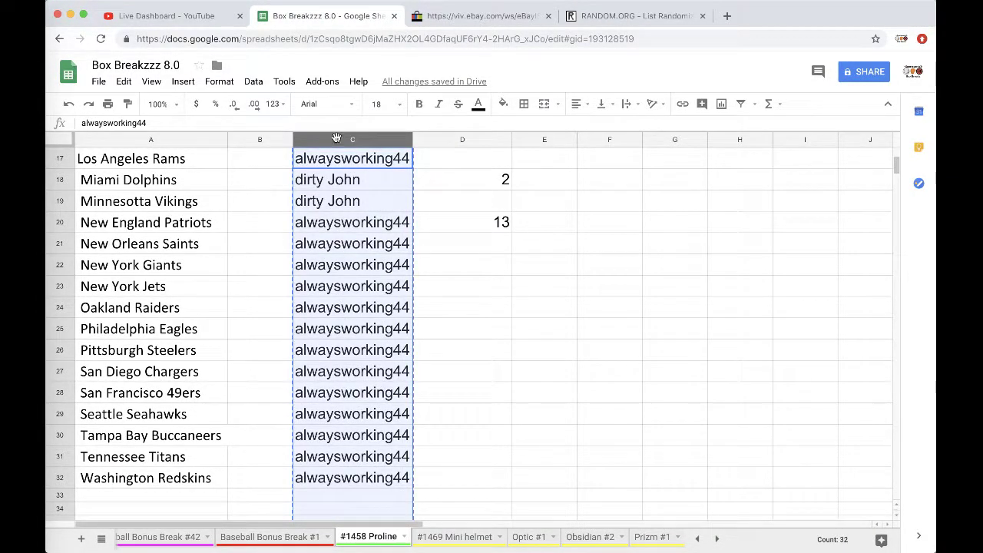
- Paste the 32 participant names into RANDOM.ORG's List Randomizer and randomize them
click(630, 15)
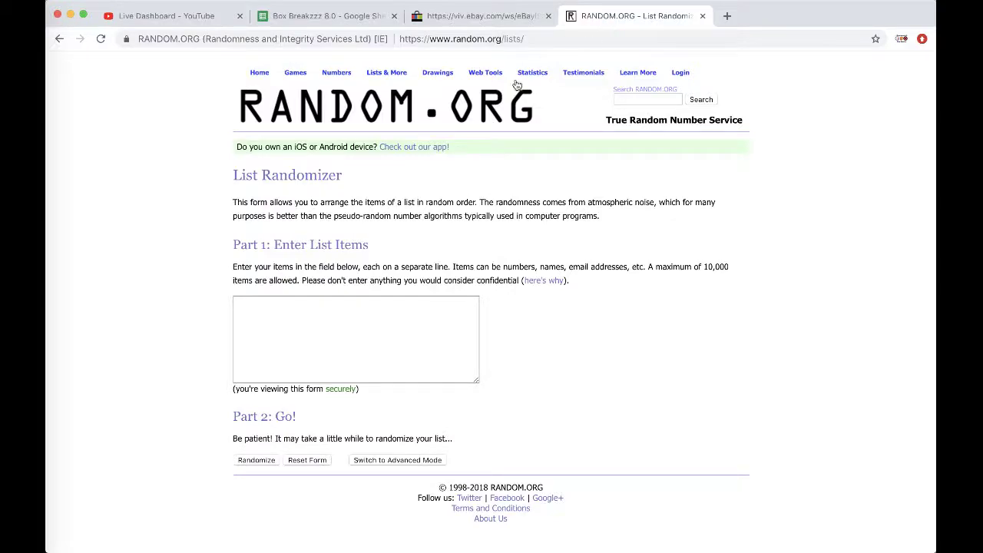
click(308, 303)
key(super+v)
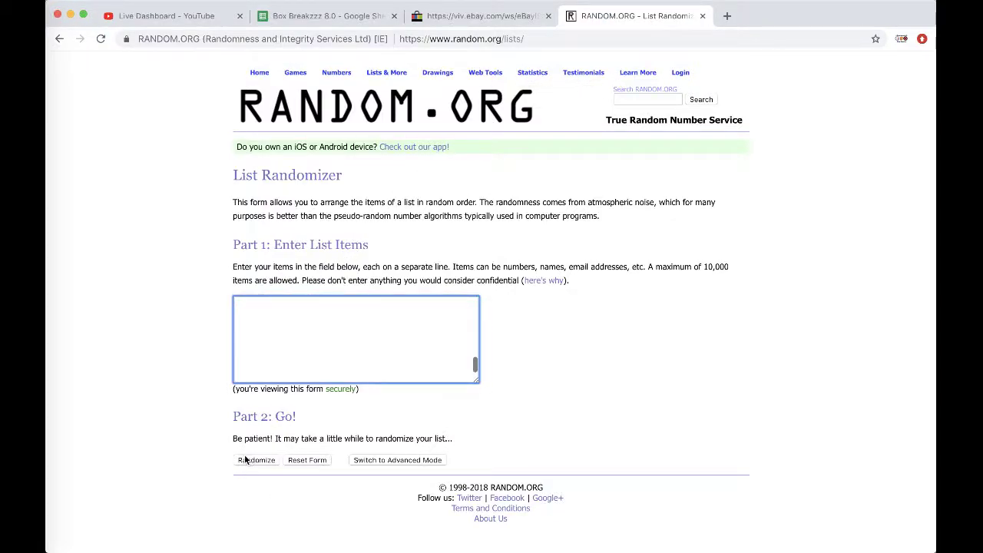
click(245, 459)
- Reshuffle the list four more times and select the final randomized names
scroll(244, 460, down, 3)
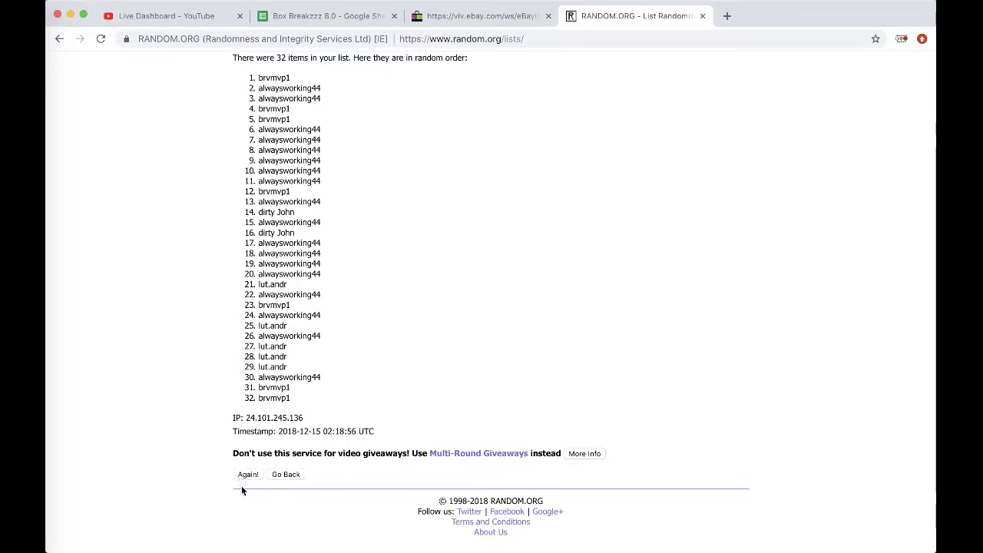
click(242, 474)
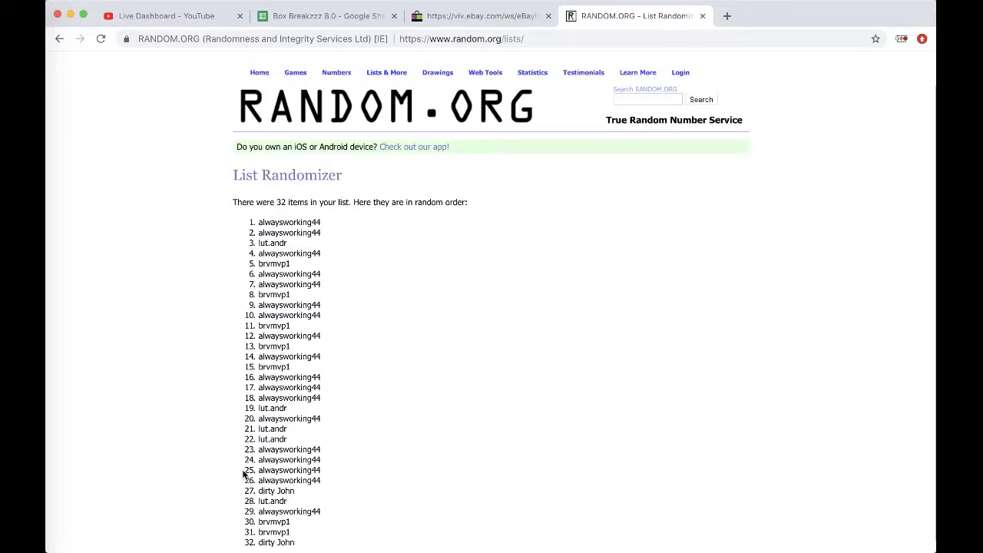
scroll(243, 475, down, 3)
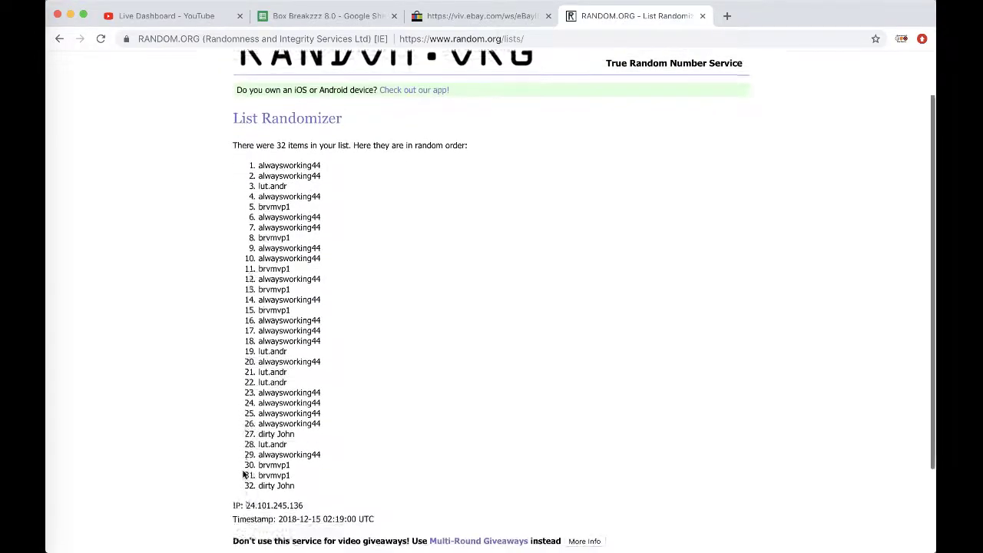
click(247, 516)
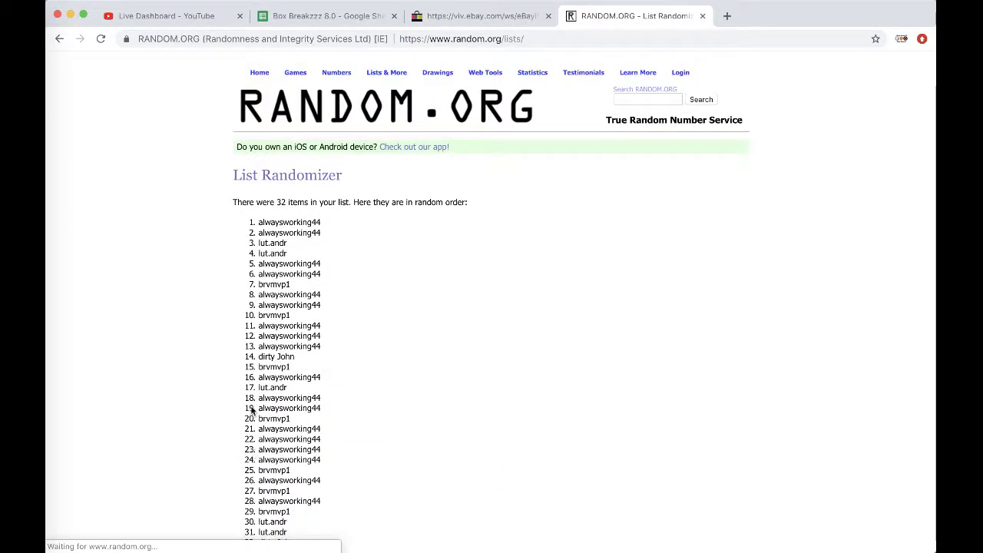
scroll(248, 408, down, 3)
click(248, 475)
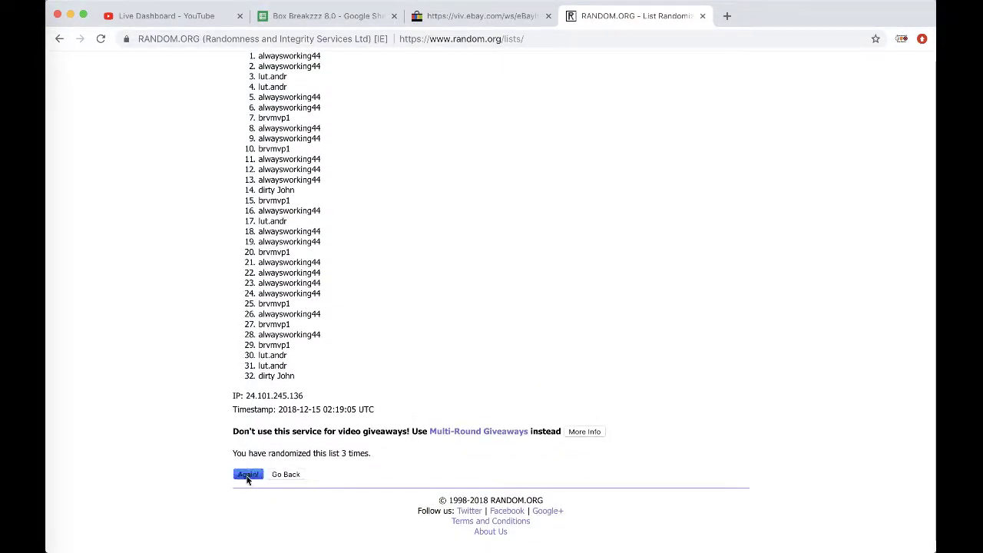
scroll(254, 461, down, 1)
click(248, 472)
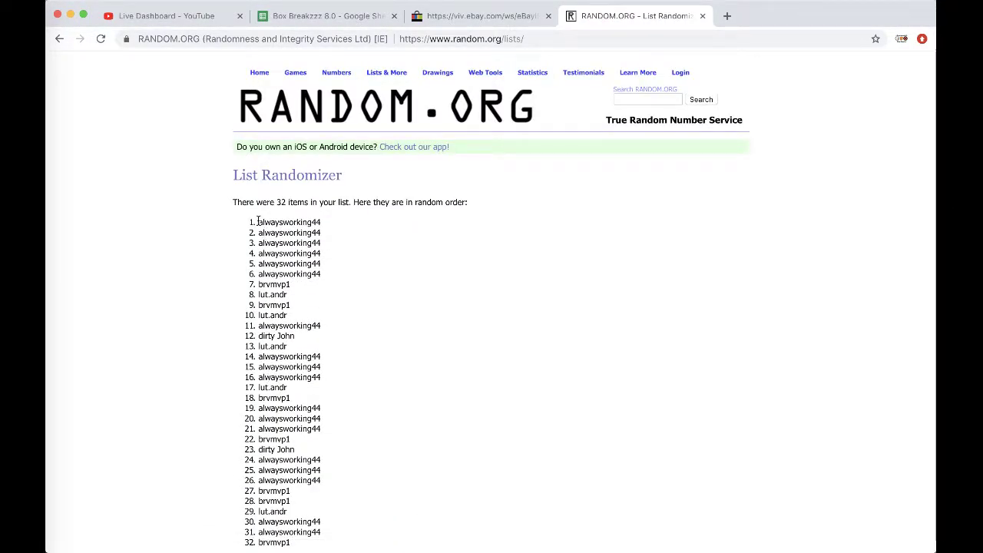
mouse_move(260, 221)
mouse_down()
mouse_move(326, 261)
mouse_move(317, 380)
mouse_up()
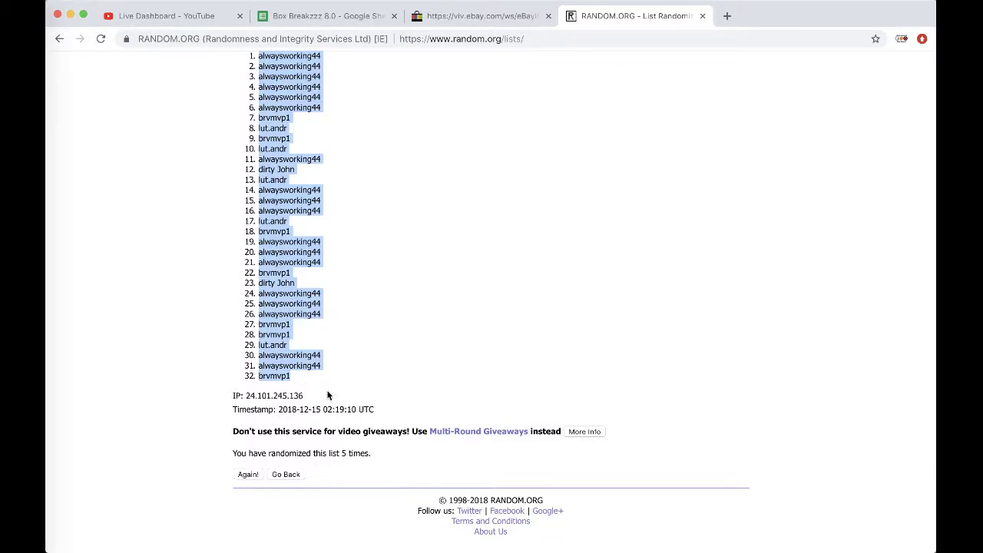
scroll(327, 396, up, 2)
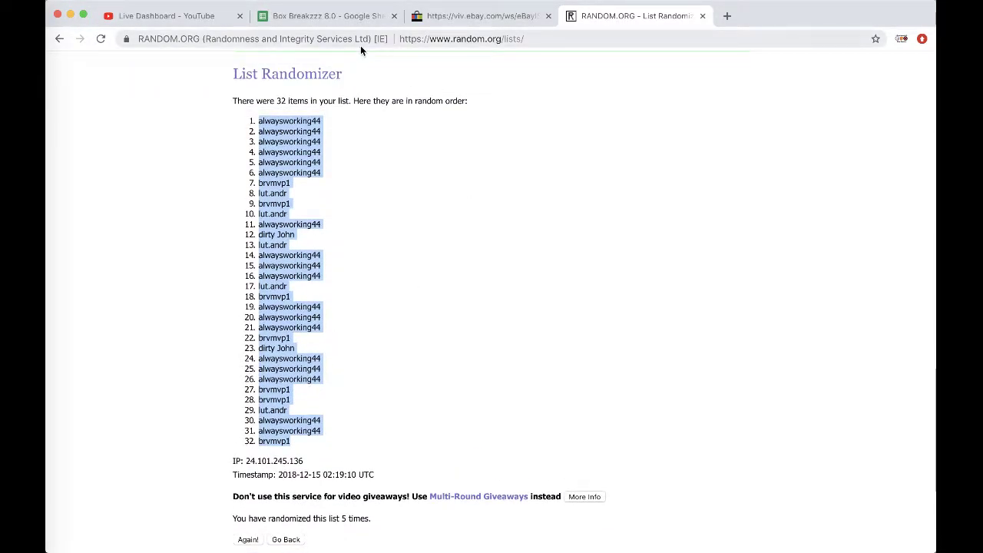
- Paste the randomized names into column B at font size 18 and widen the column to fit
click(330, 16)
click(245, 139)
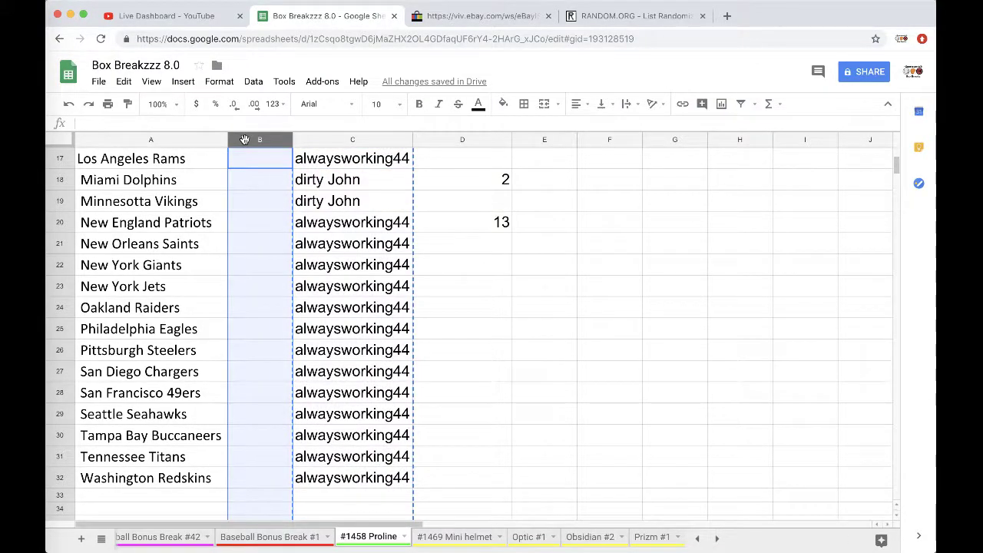
key(ctrl+v)
click(376, 104)
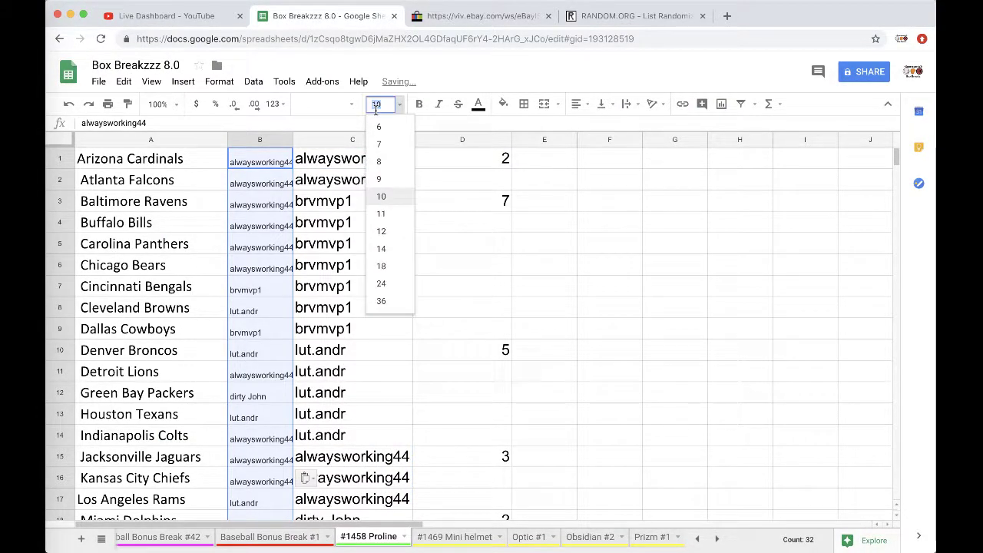
click(388, 267)
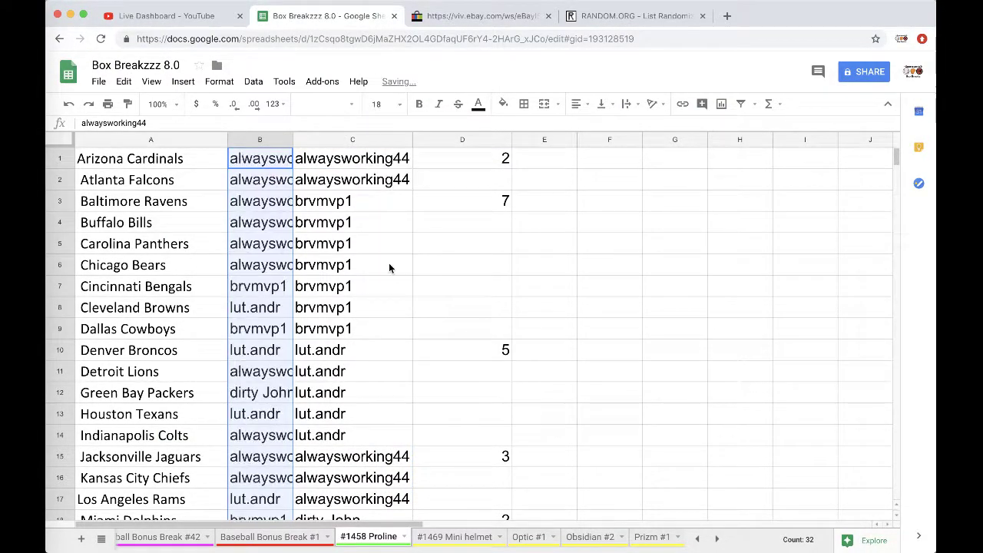
double_click(292, 135)
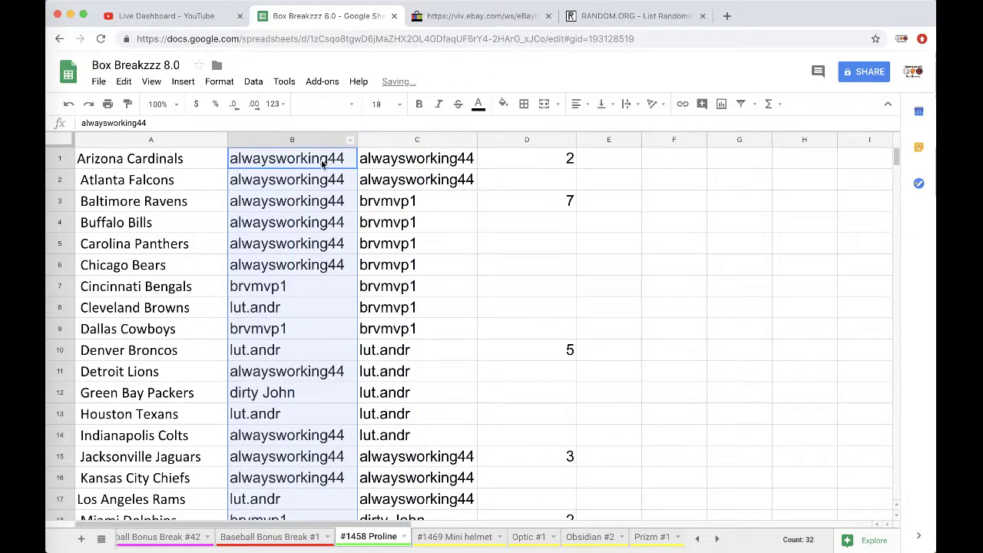
click(322, 163)
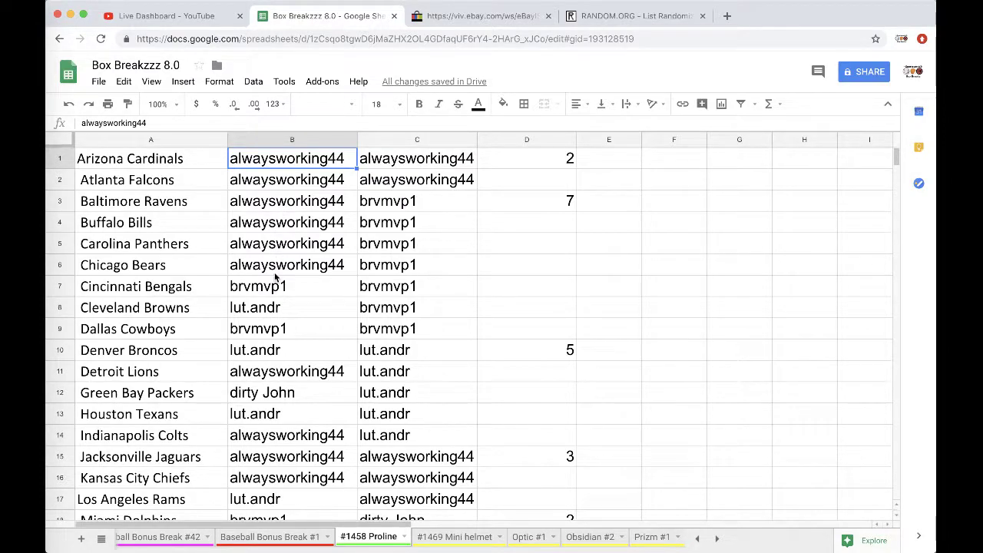
- Check each team's participant, including B11, the Jets and the Steelers, then bring OBS forward
scroll(278, 261, down, 1)
scroll(281, 248, down, 1)
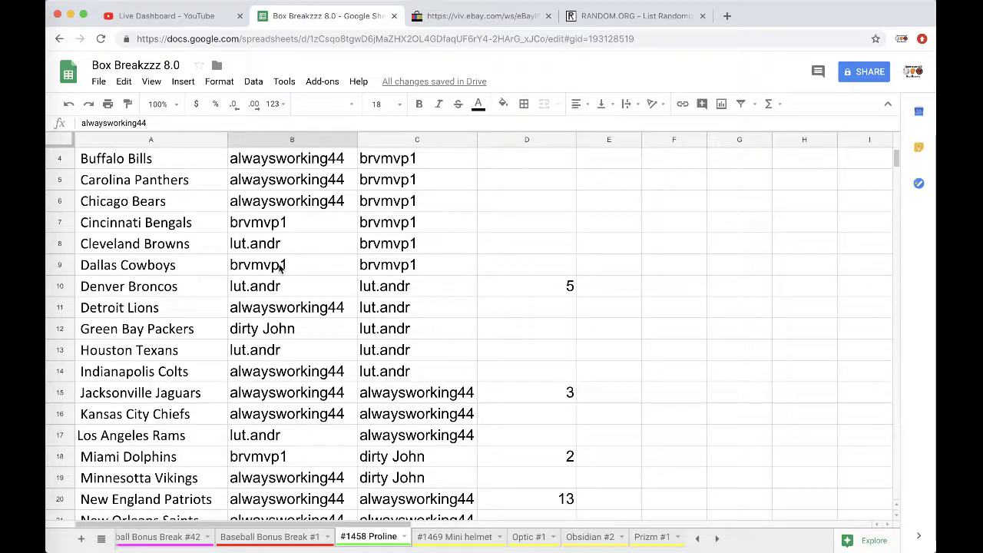
scroll(281, 265, down, 1)
scroll(280, 265, down, 1)
click(275, 273)
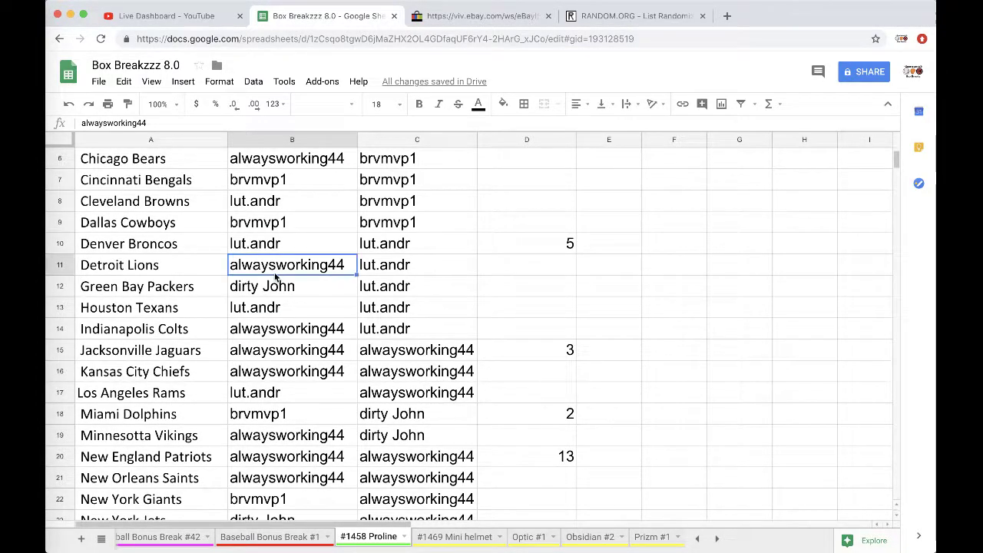
scroll(280, 255, down, 2)
scroll(284, 264, down, 2)
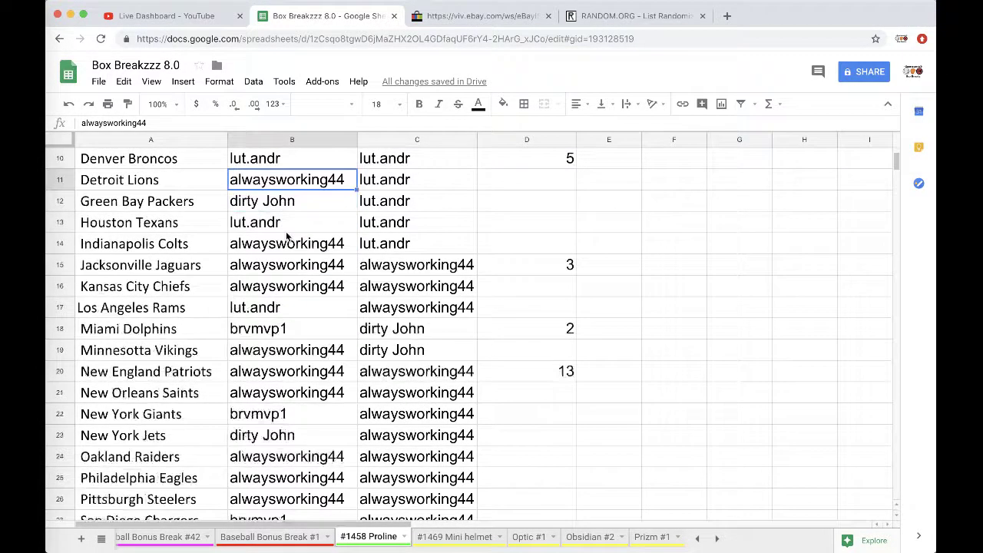
scroll(288, 290, down, 2)
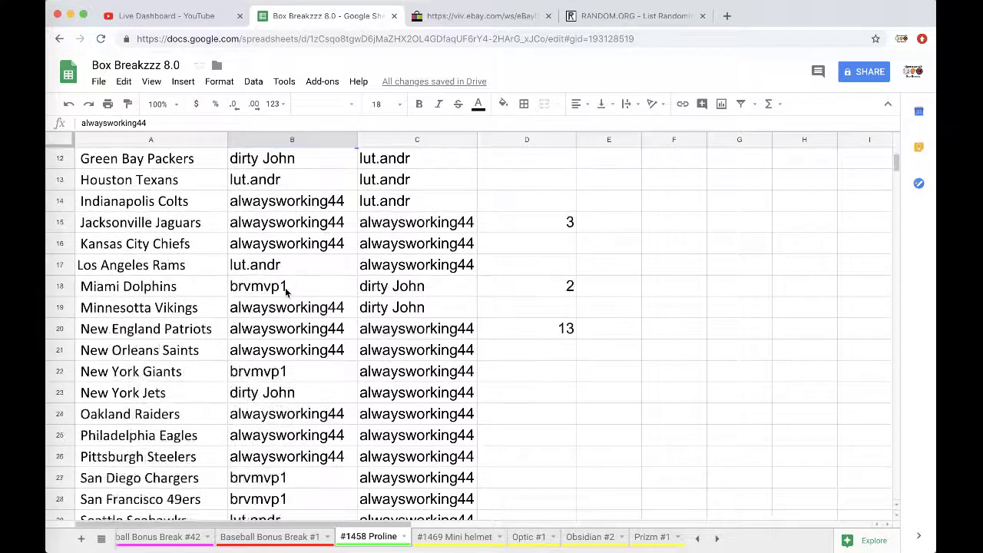
scroll(288, 264, down, 1)
scroll(286, 265, down, 2)
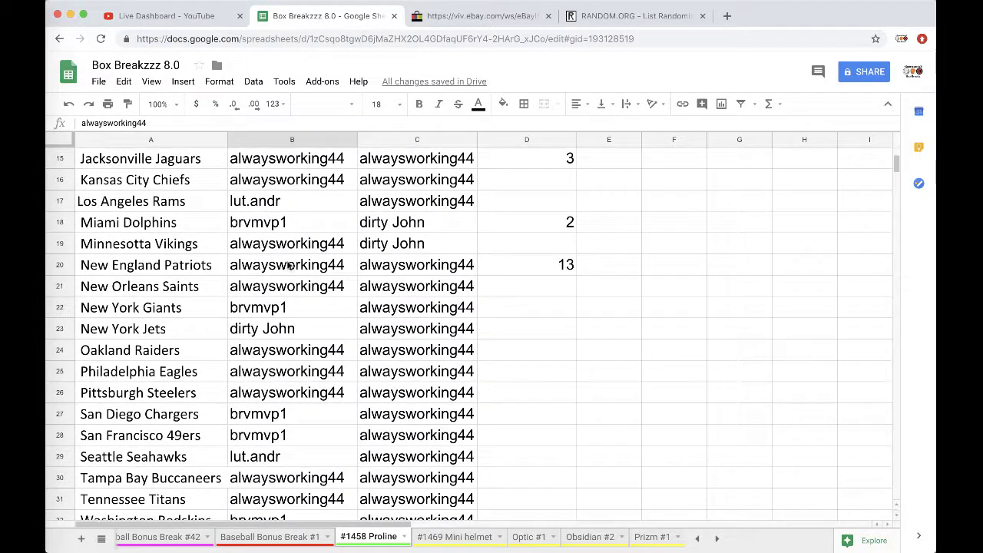
scroll(286, 277, down, 1)
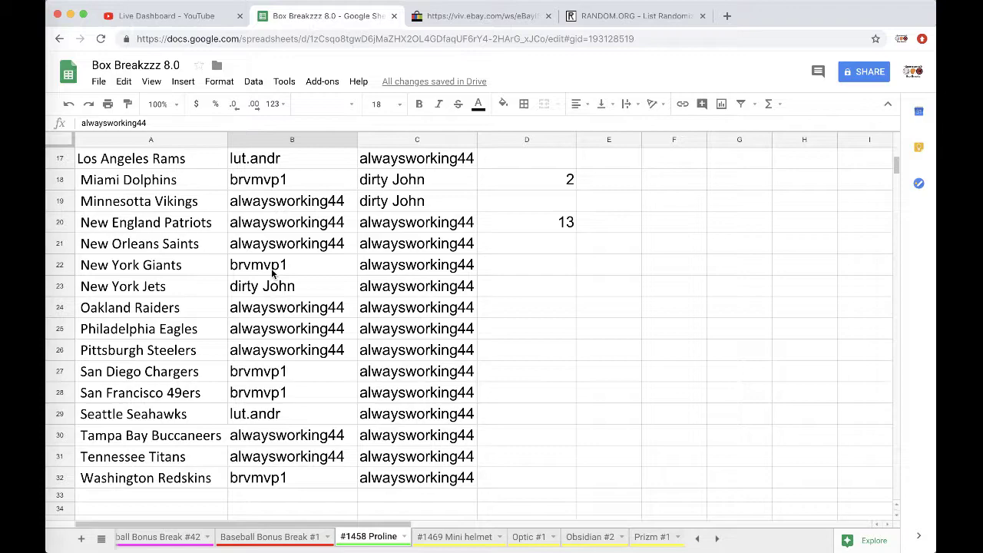
click(278, 284)
scroll(288, 281, down, 1)
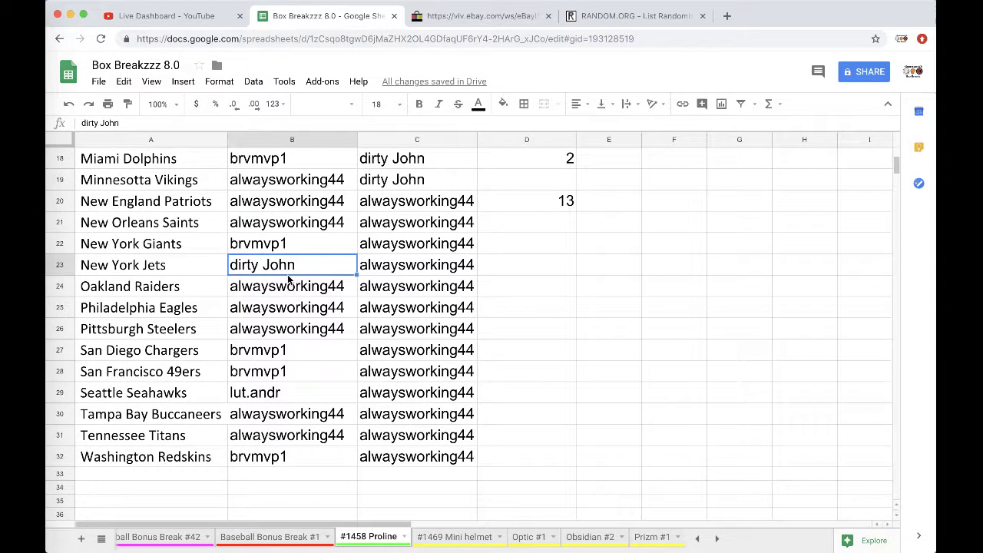
click(271, 324)
scroll(271, 327, down, 1)
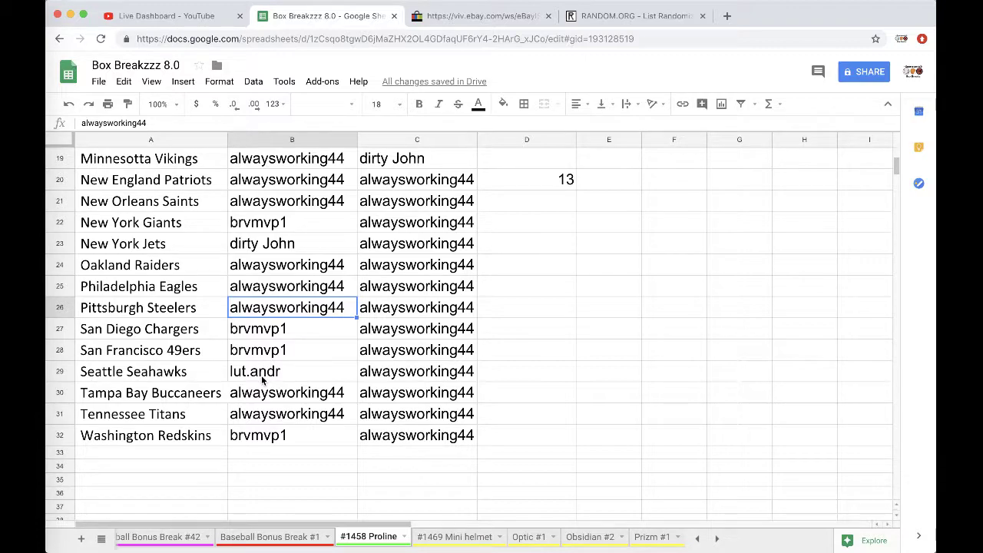
scroll(276, 365, up, 3)
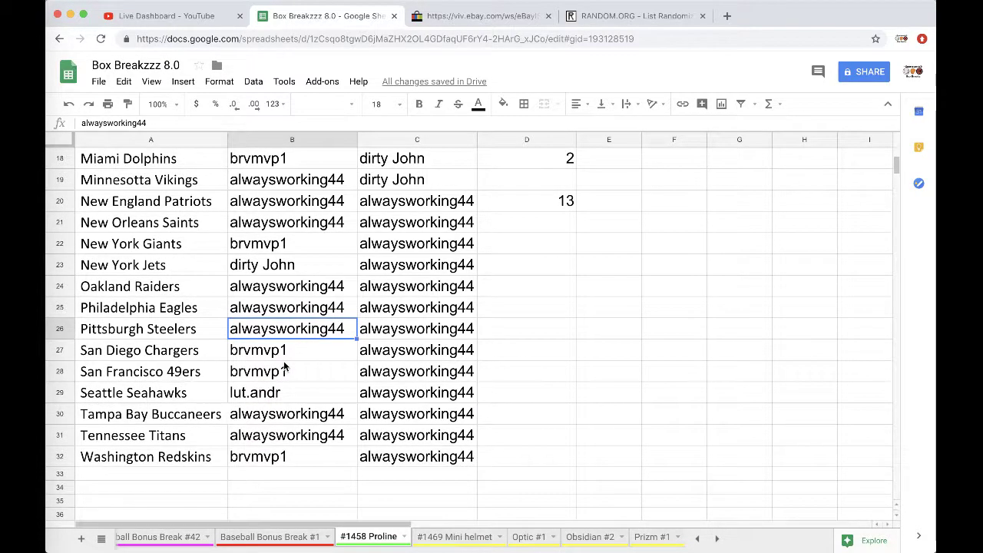
scroll(284, 361, up, 7)
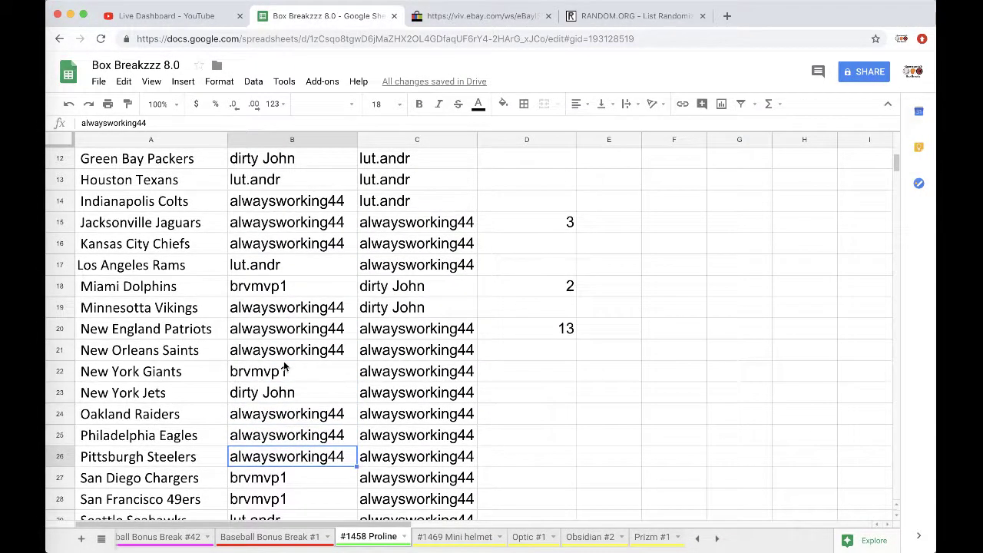
scroll(284, 367, up, 8)
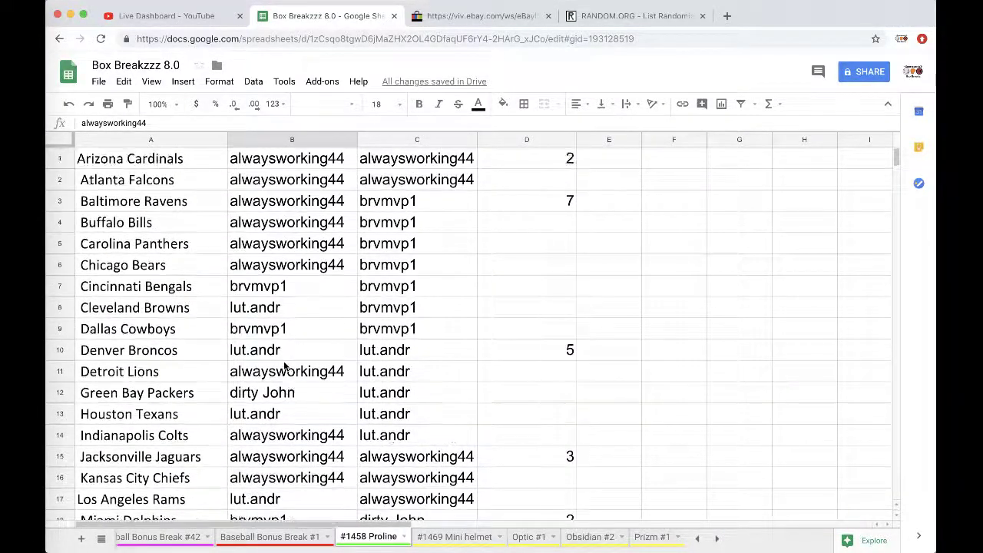
click(23, 407)
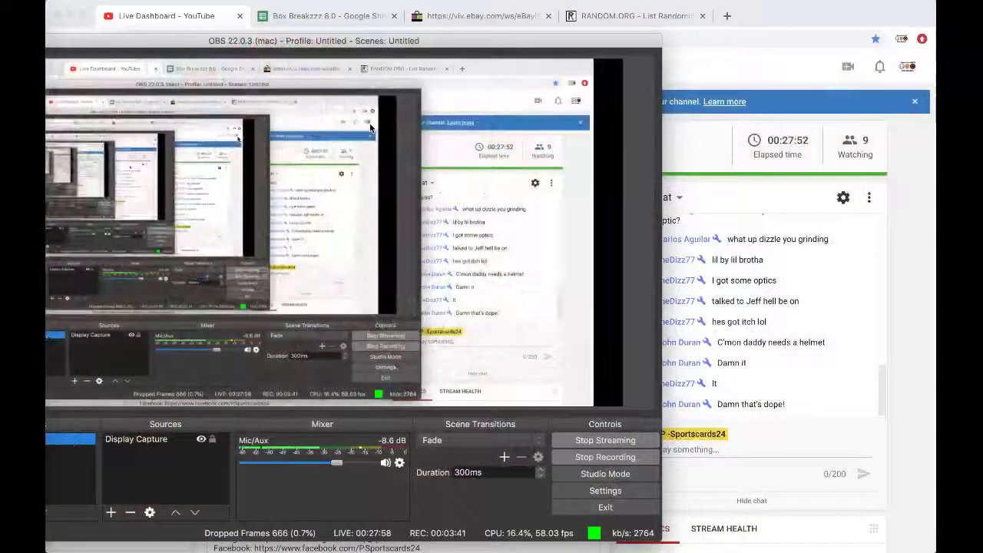
- Bold the San Diego Chargers winner's name in cell B27
key(super+Tab)
key(ctrl+Tab)
scroll(204, 254, down, 7)
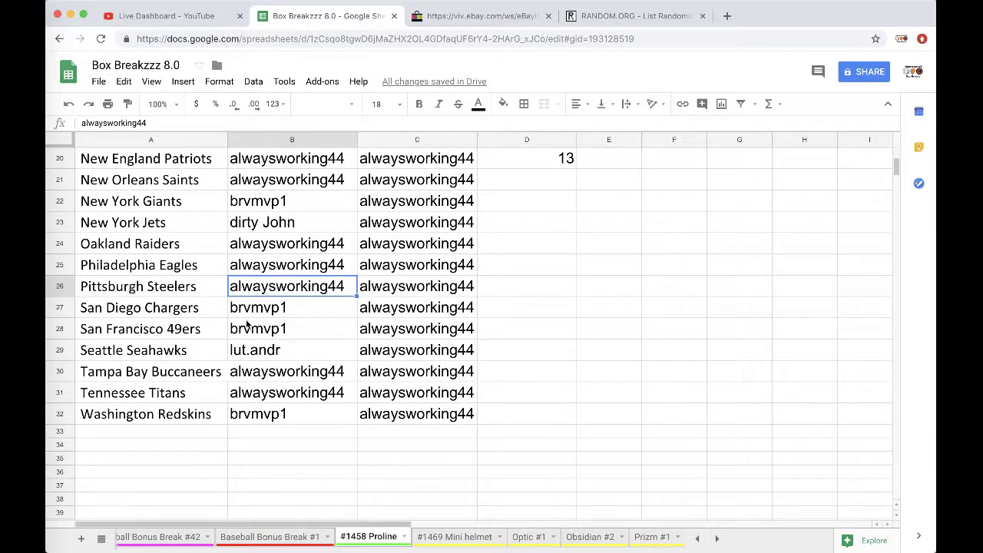
click(259, 309)
click(415, 105)
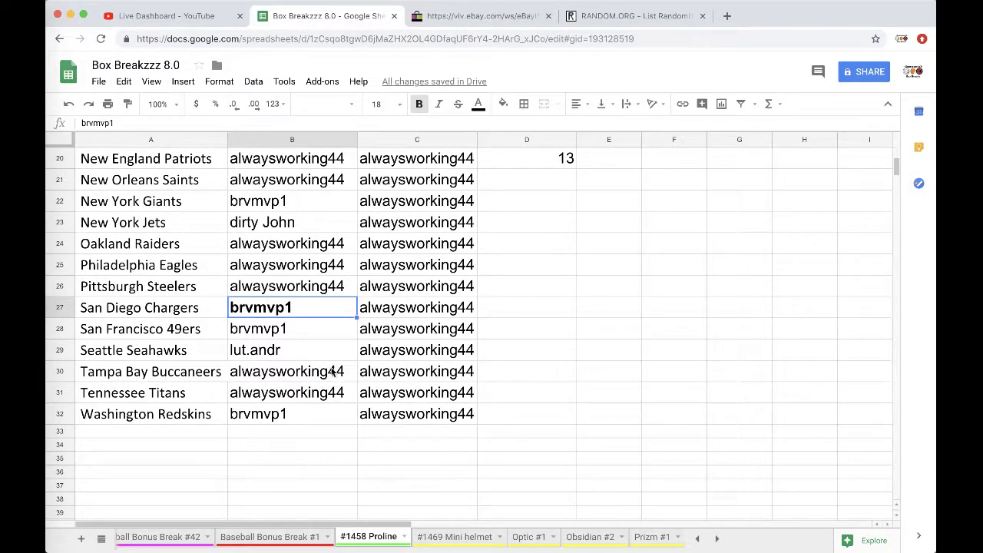
- Copy all 32 names in column C
scroll(332, 371, up, 10)
click(393, 139)
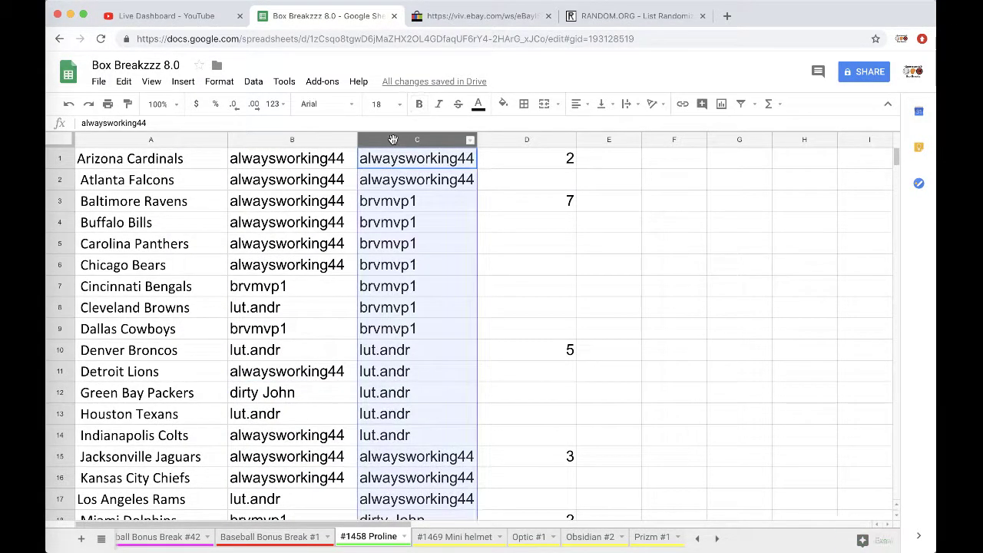
key(ctrl+c)
- Paste the copied names into RANDOM.ORG's List Randomizer and randomize them
click(614, 16)
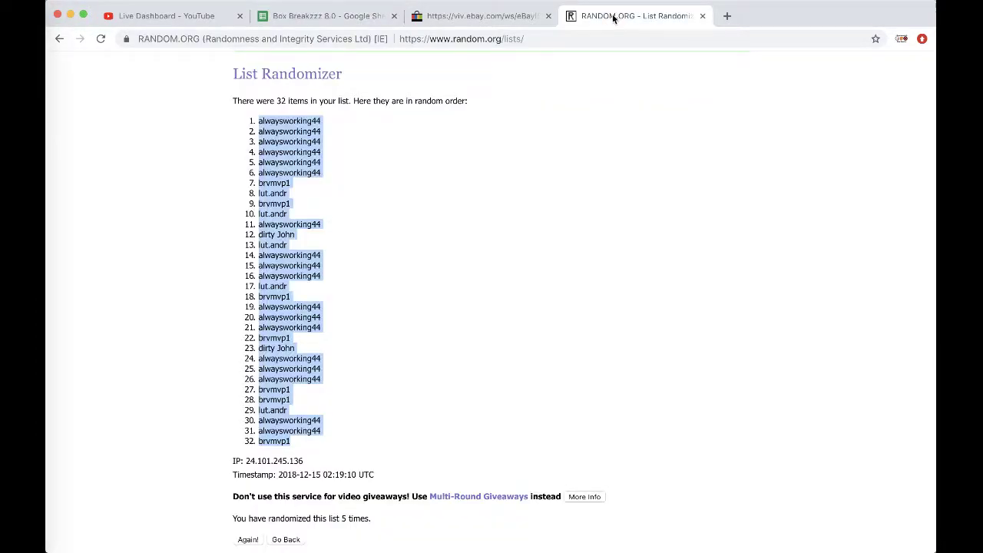
click(556, 37)
key(Return)
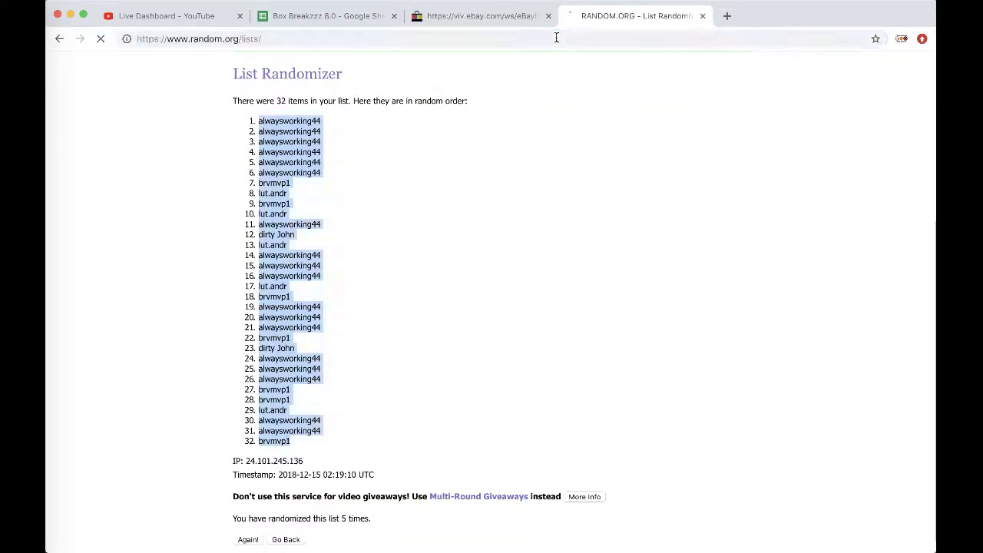
click(453, 326)
key(ctrl+v)
click(254, 459)
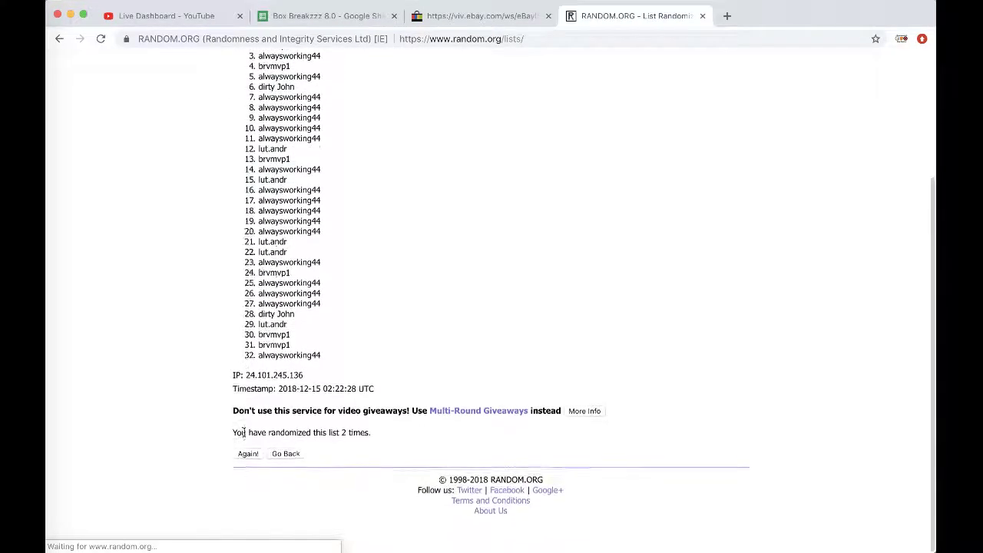
- Shuffle twice more, select the top name, and return to the Box Breakzzz spreadsheet
click(247, 474)
click(242, 475)
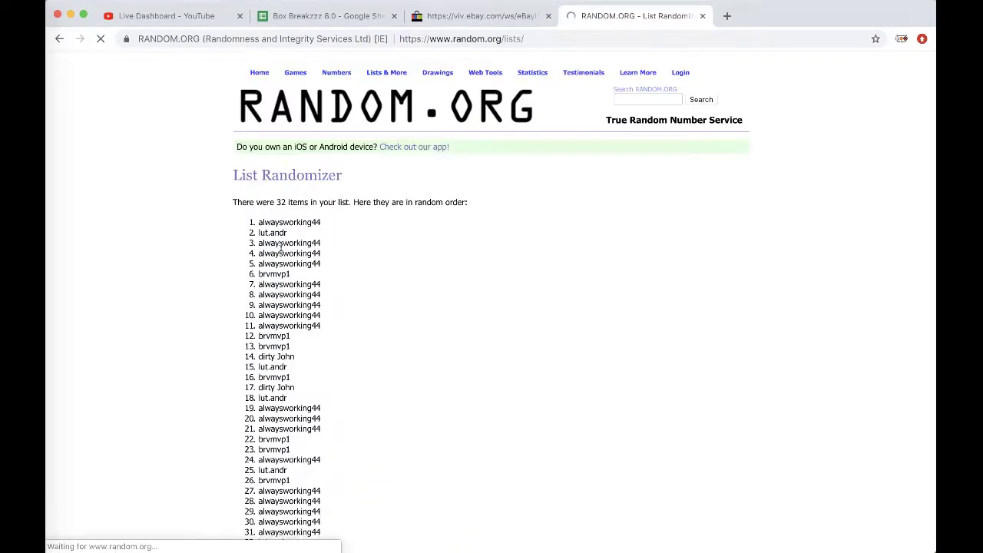
double_click(272, 224)
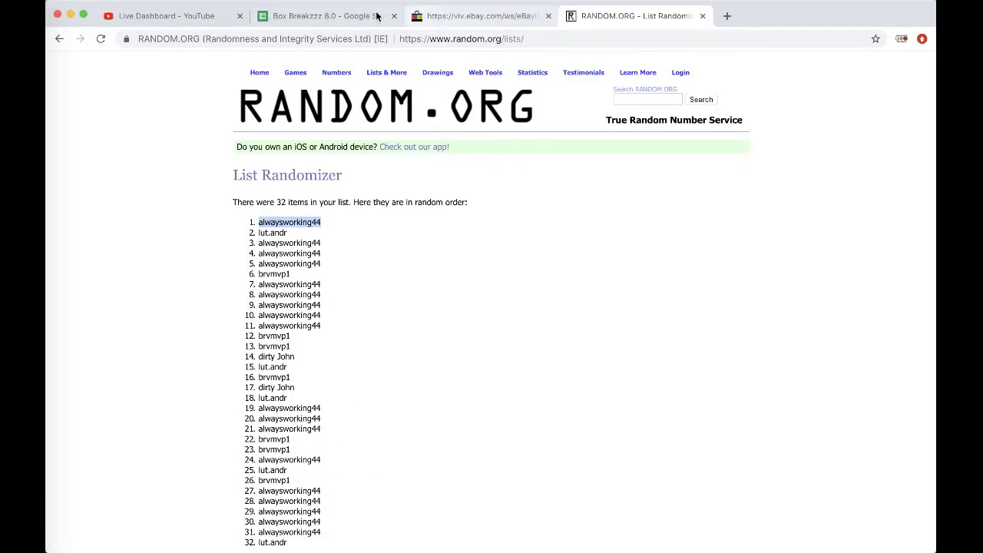
click(330, 16)
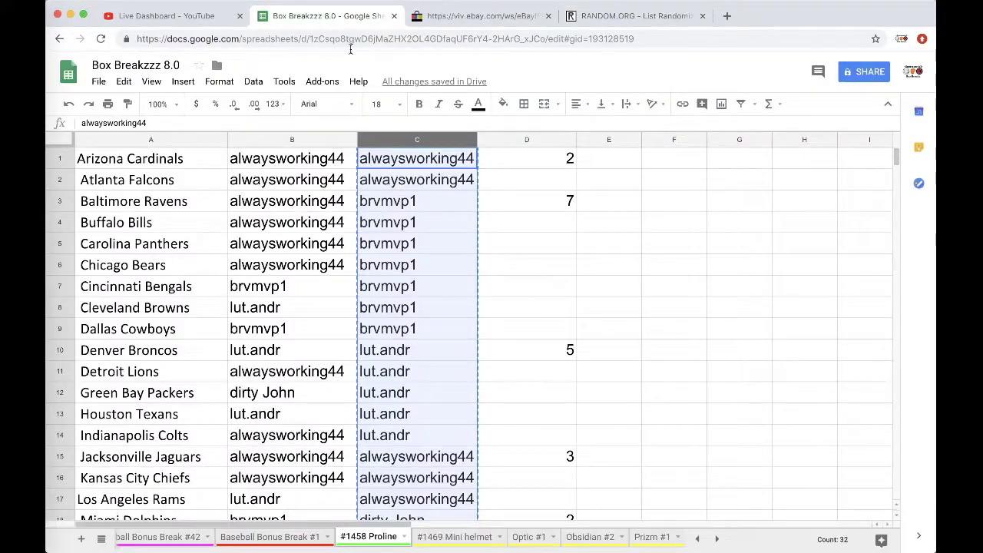
- Paste the randomizer winner's name as a value into C13 on Football Bonus Break #42
click(464, 540)
scroll(343, 536, left, 3)
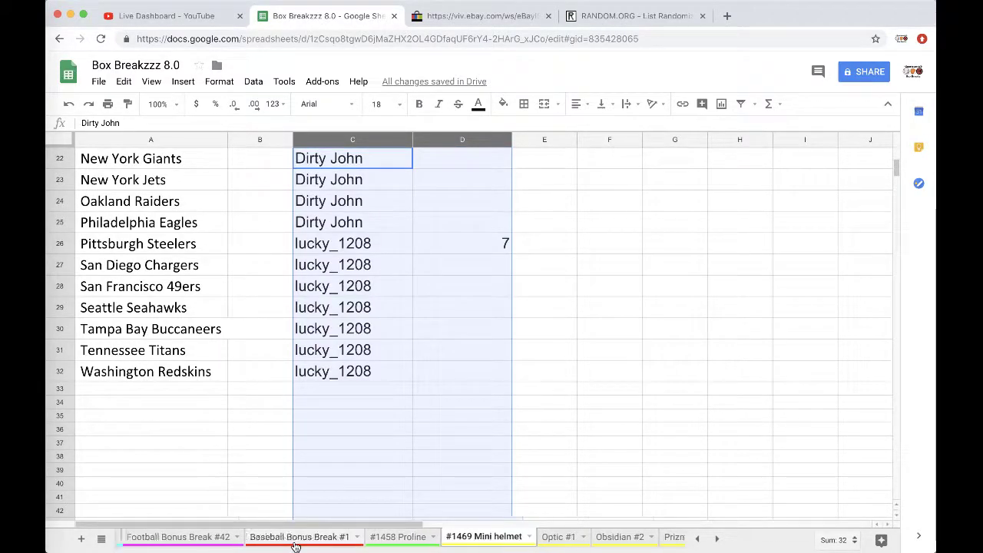
click(301, 538)
scroll(309, 351, down, 2)
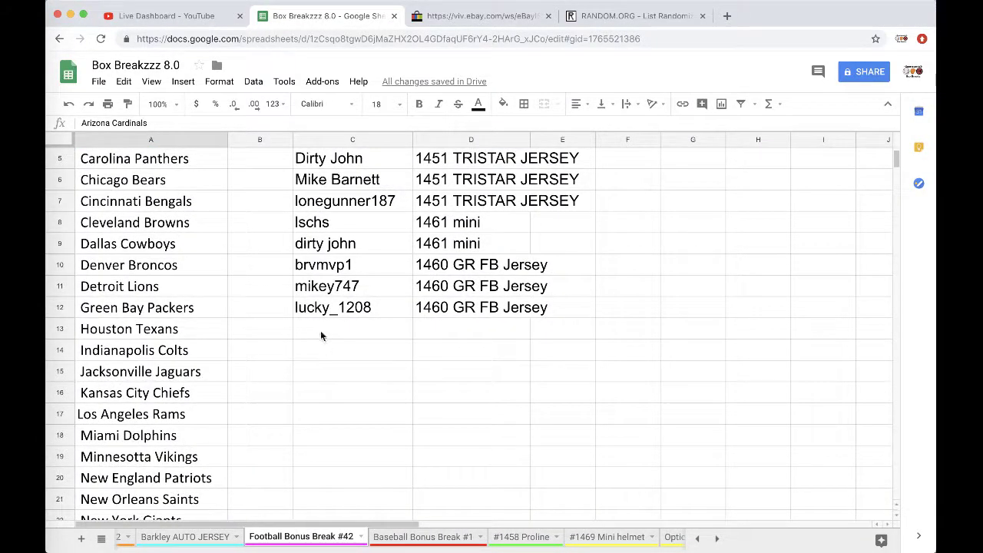
click(318, 330)
key(ctrl+v)
click(425, 350)
click(429, 373)
- Enter '1458 proline' as the prize in D13
click(448, 331)
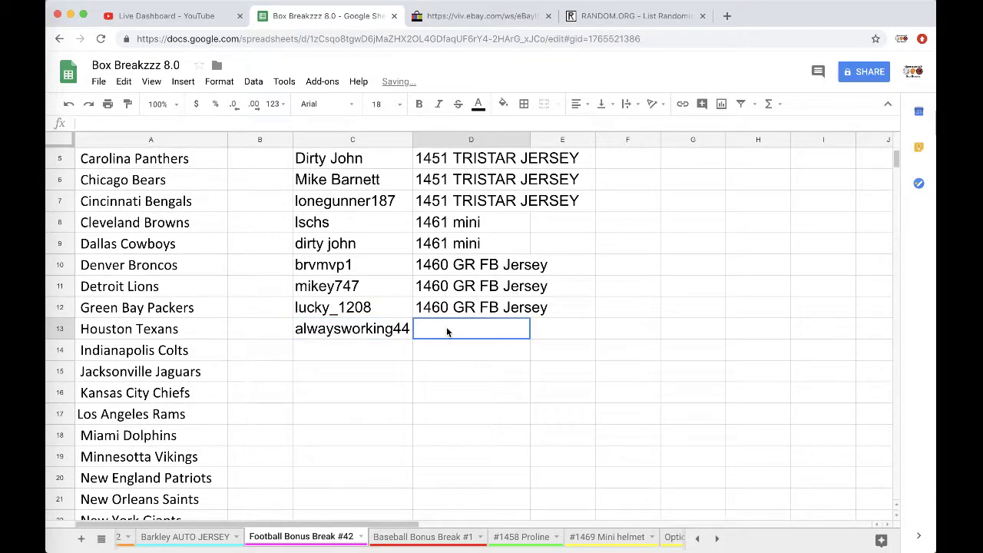
text(1458 j)
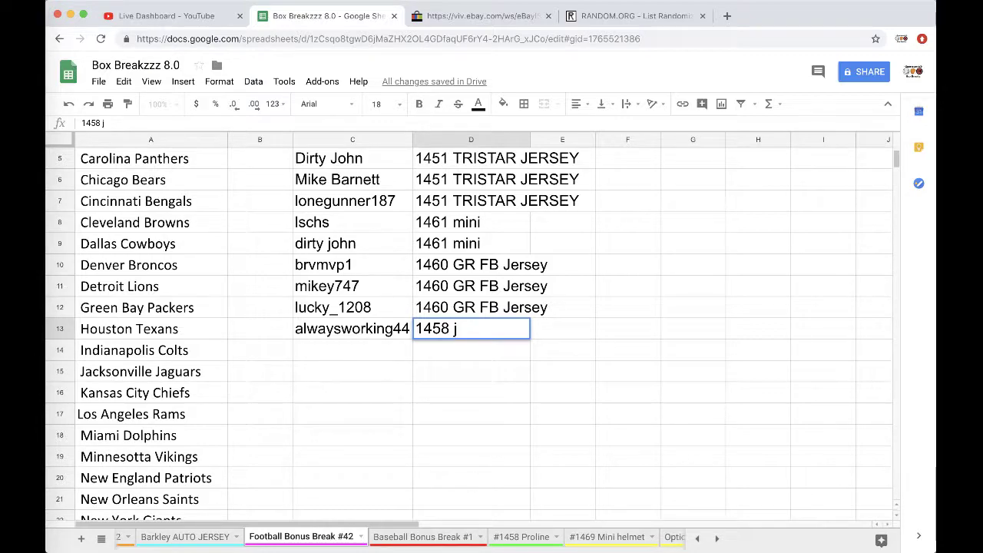
key(BackSpace)
text(rjp)
key(BackSpace)
key(BackSpace)
text(oline)
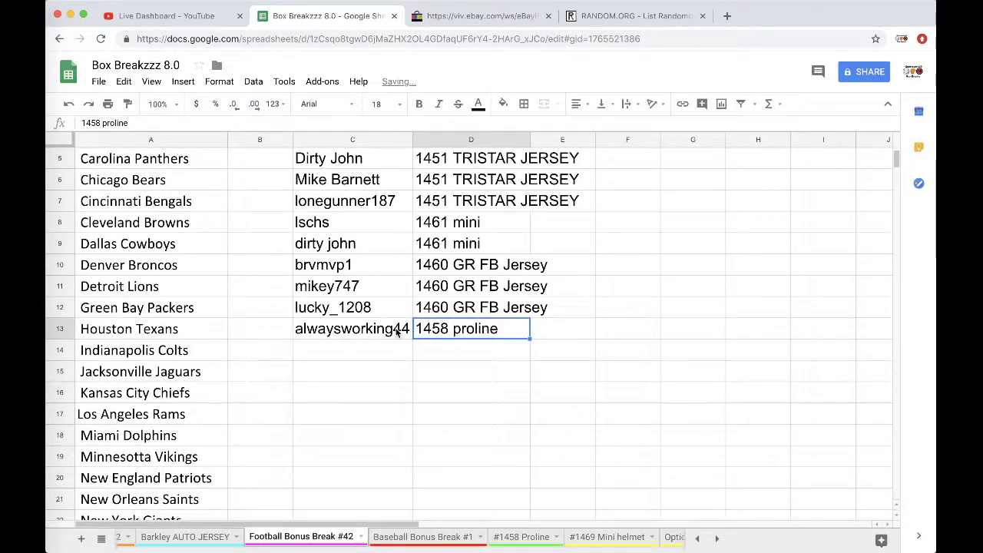
- Copy C13:D13 into rows 111-113 (A111:B113) of the Barkley AUTO JERSEY sheet
drag(397, 332, 460, 331)
key(ctrl+c)
click(192, 538)
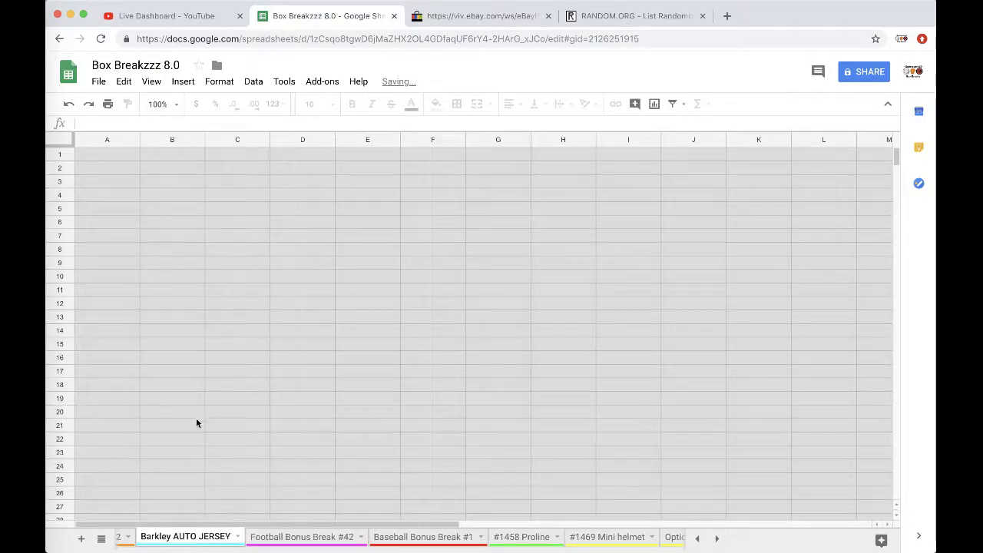
scroll(182, 408, down, 15)
scroll(182, 407, down, 20)
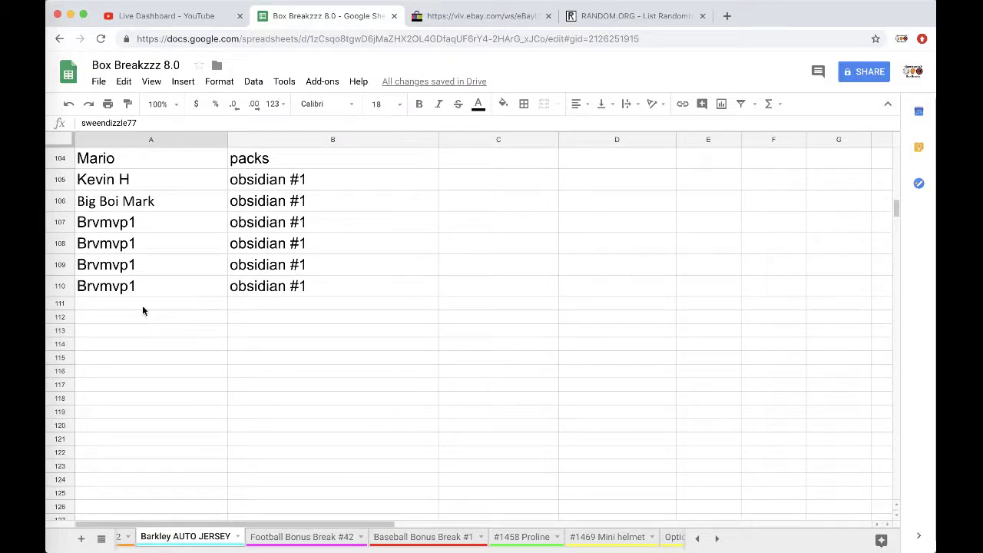
drag(142, 307, 157, 333)
click(212, 316)
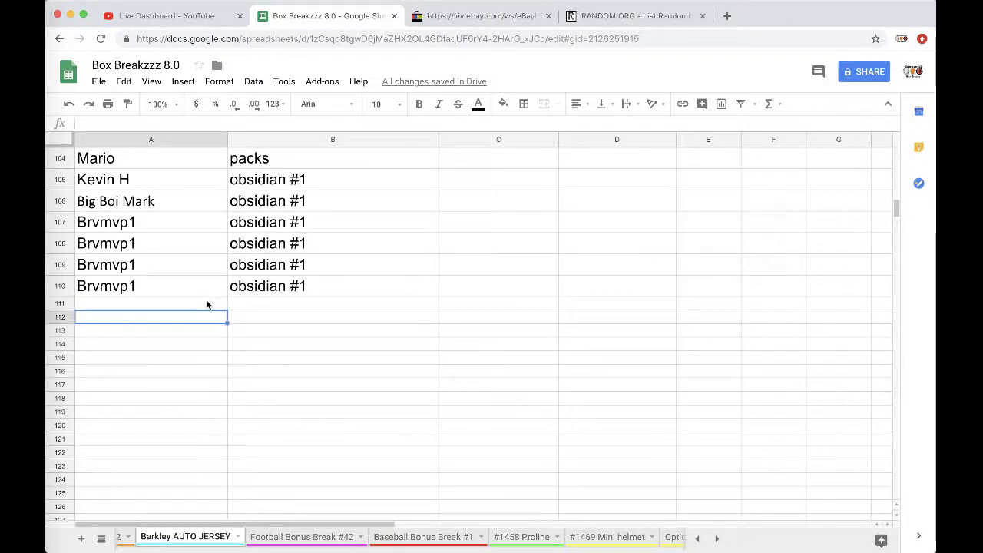
mouse_move(207, 305)
mouse_down()
mouse_move(268, 314)
mouse_move(268, 324)
mouse_up()
key(ctrl+v)
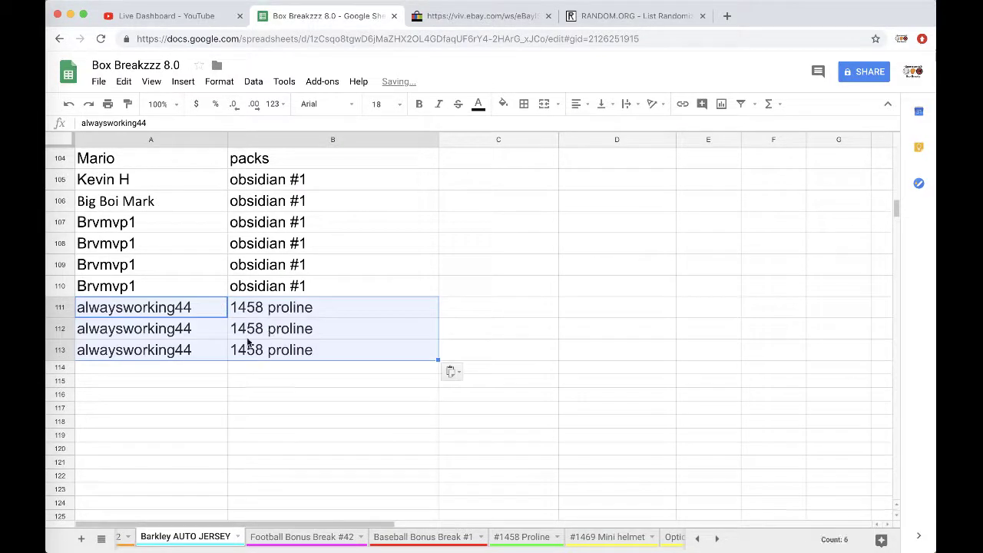
click(23, 414)
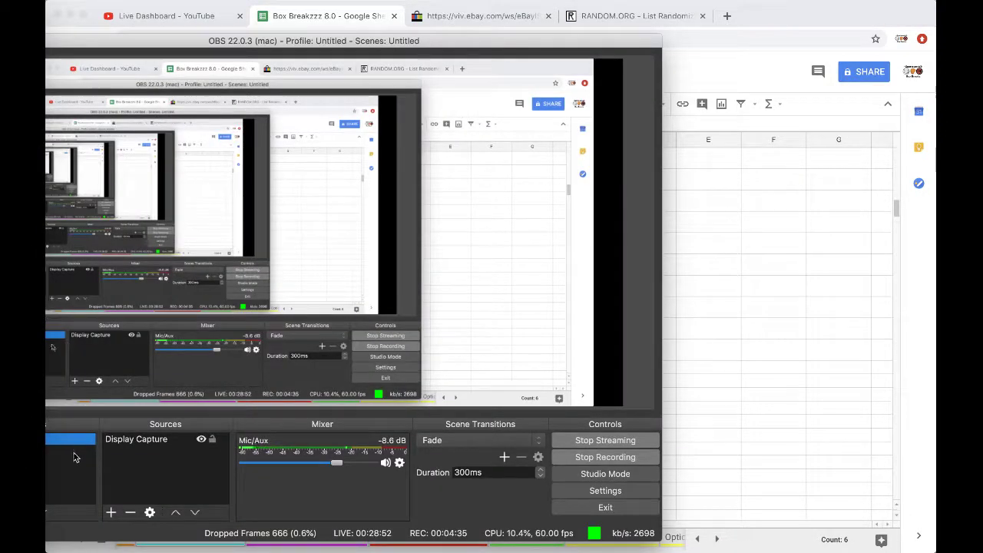